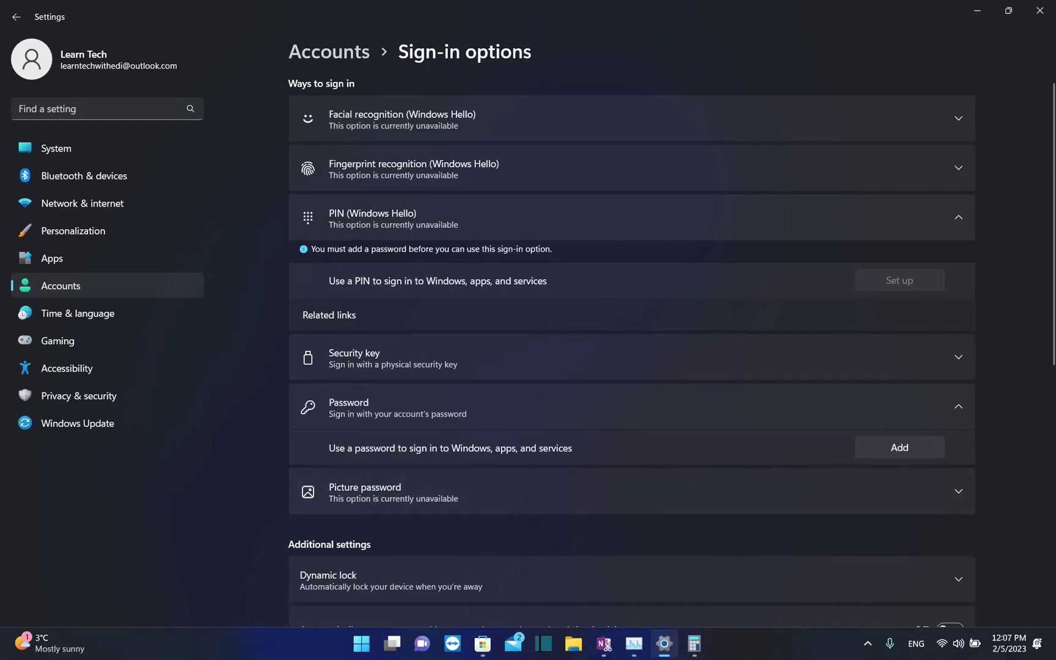
Close Settings and reopen it from a Start menu search for 'settting'
click(360, 644)
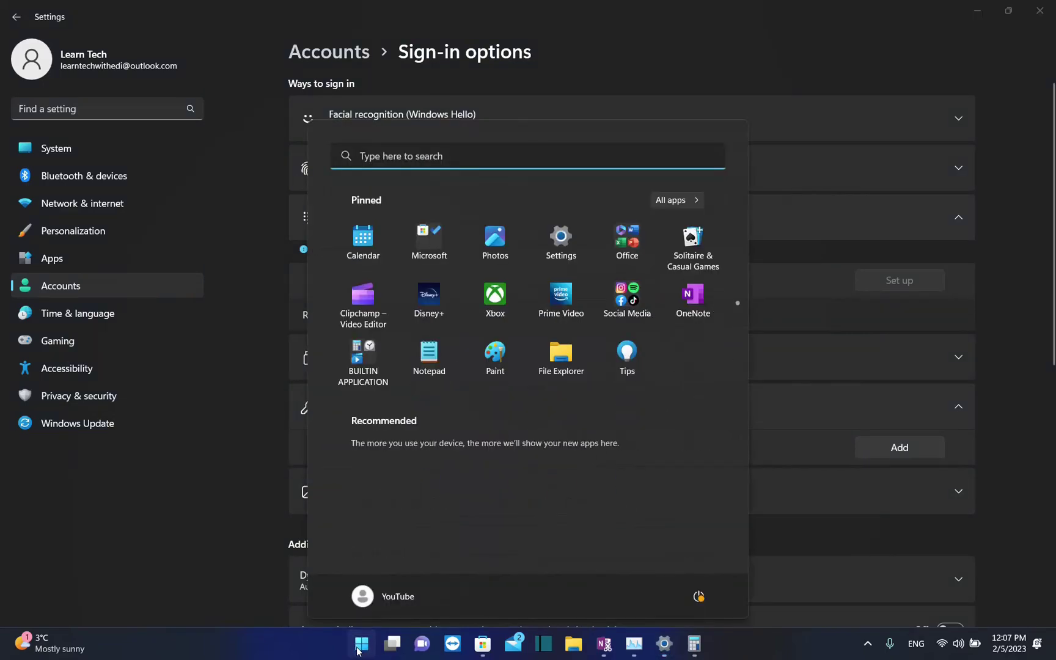
click(362, 644)
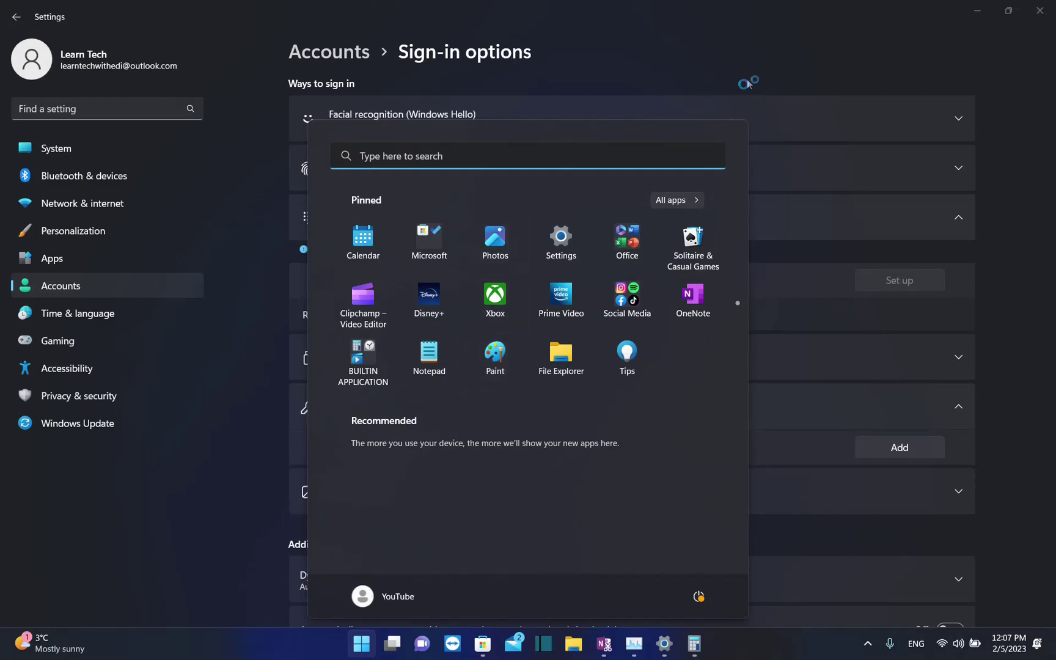
click(370, 637)
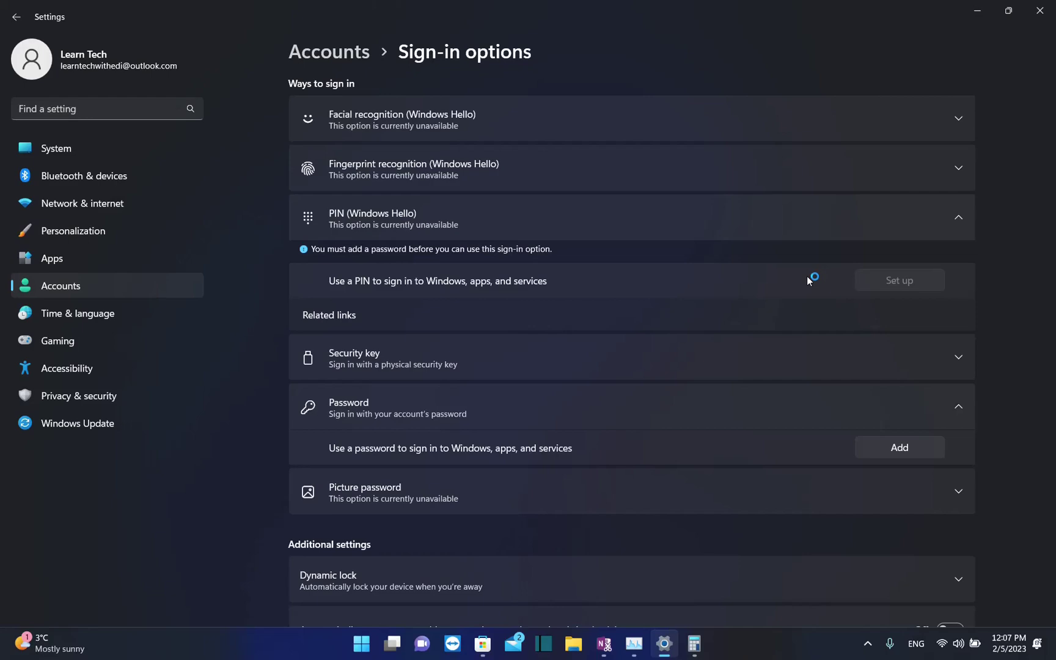
click(1039, 10)
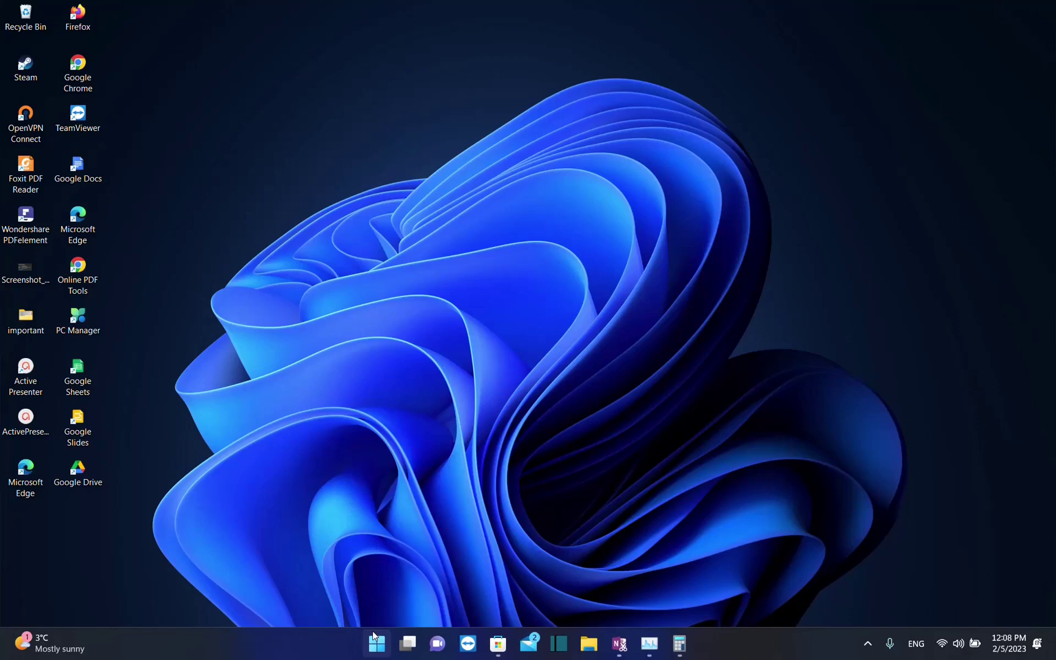
click(374, 635)
text(settting)
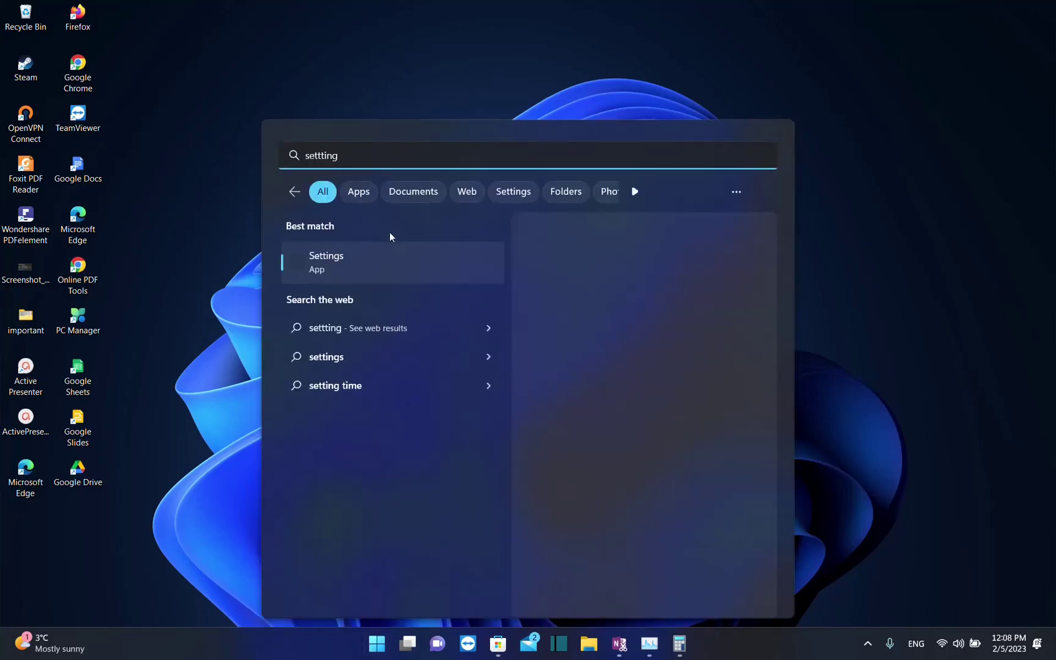
click(384, 275)
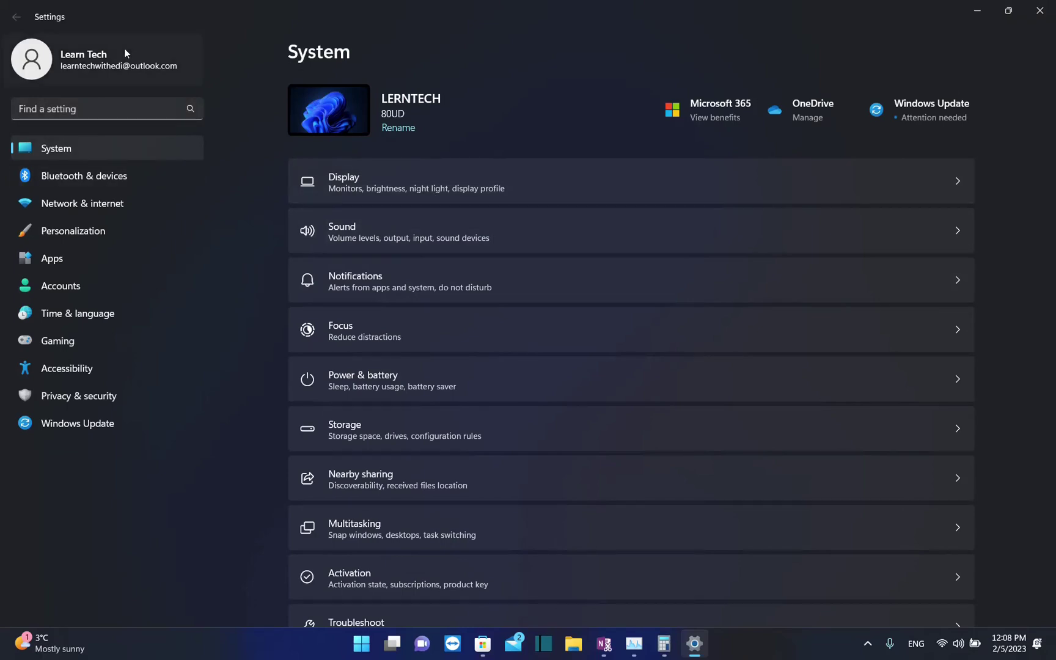
Go to Accounts sign-in options and expand the PIN (Windows Hello) entry
click(161, 286)
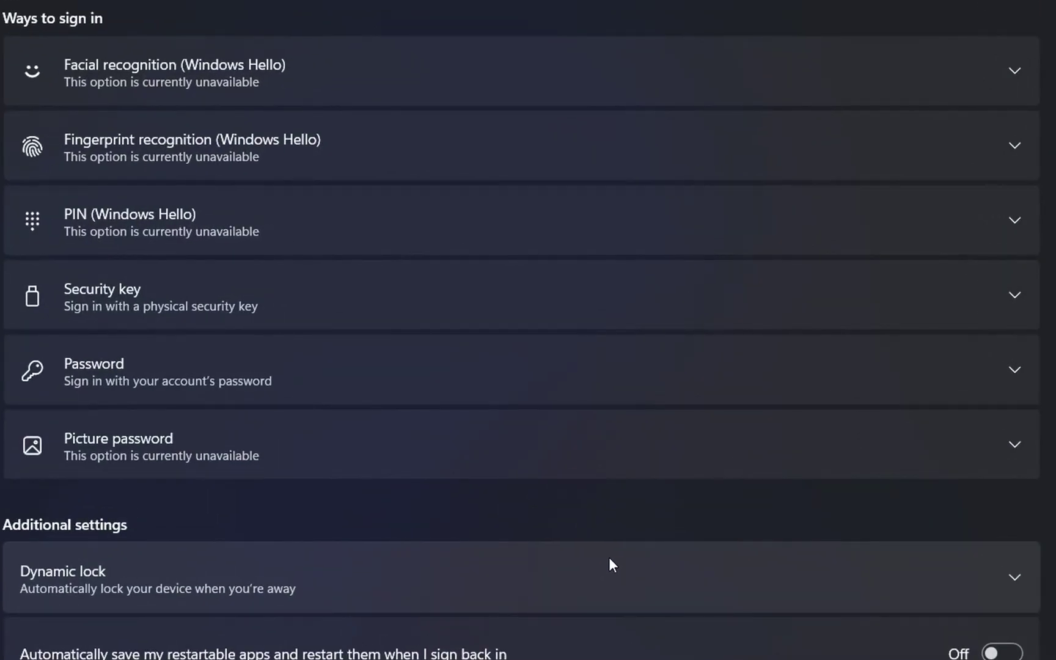
click(290, 232)
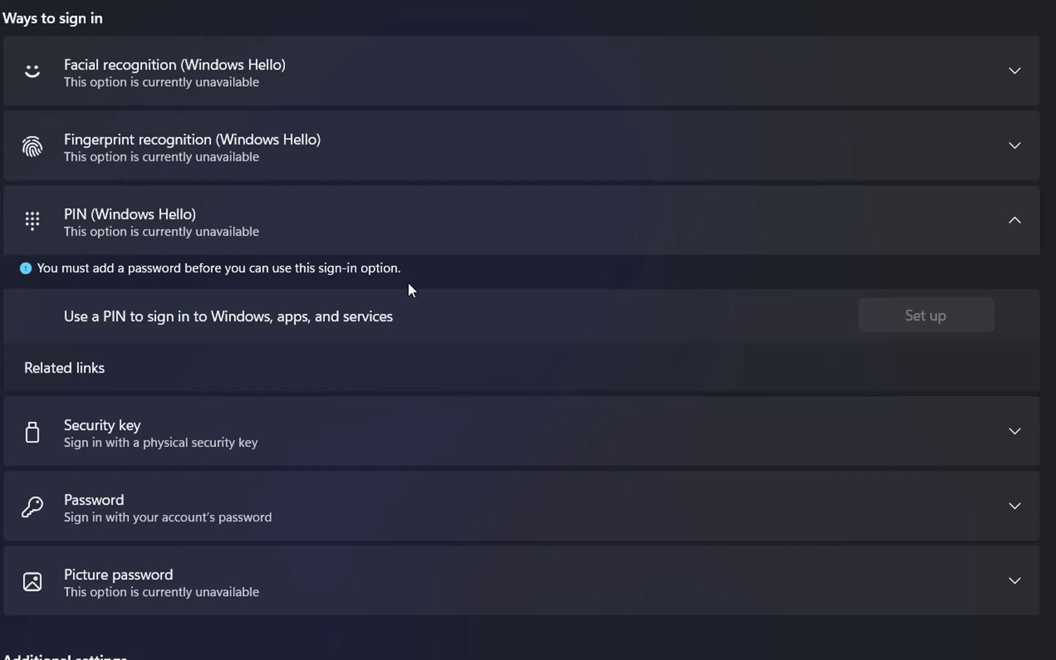
Add a local account password with the hint 'standart' and finish setup
click(300, 518)
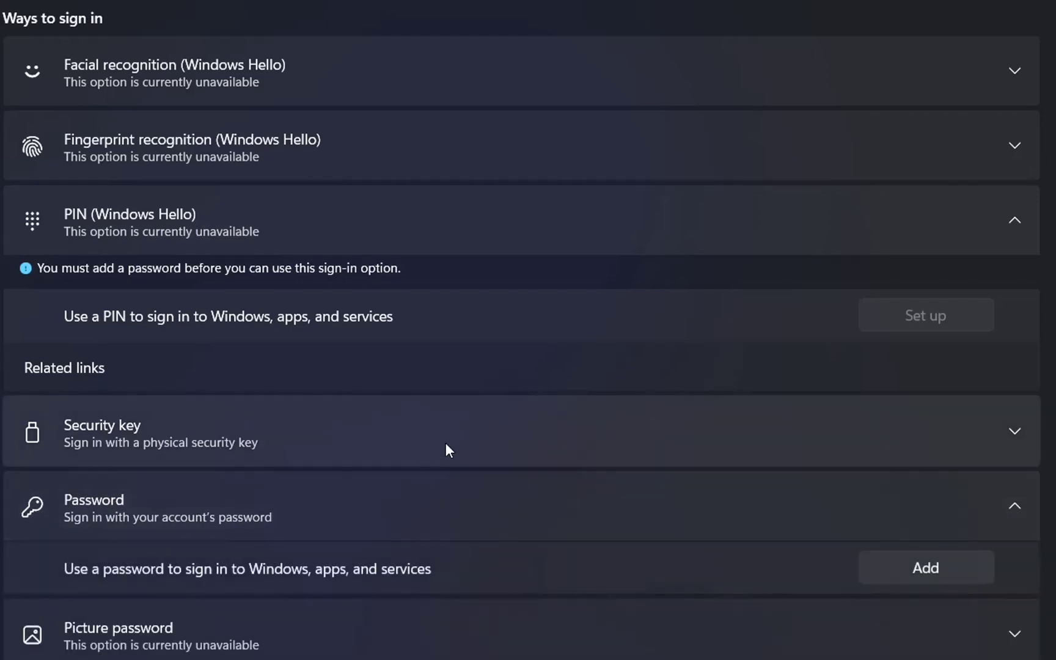
scroll(446, 442, down, 4)
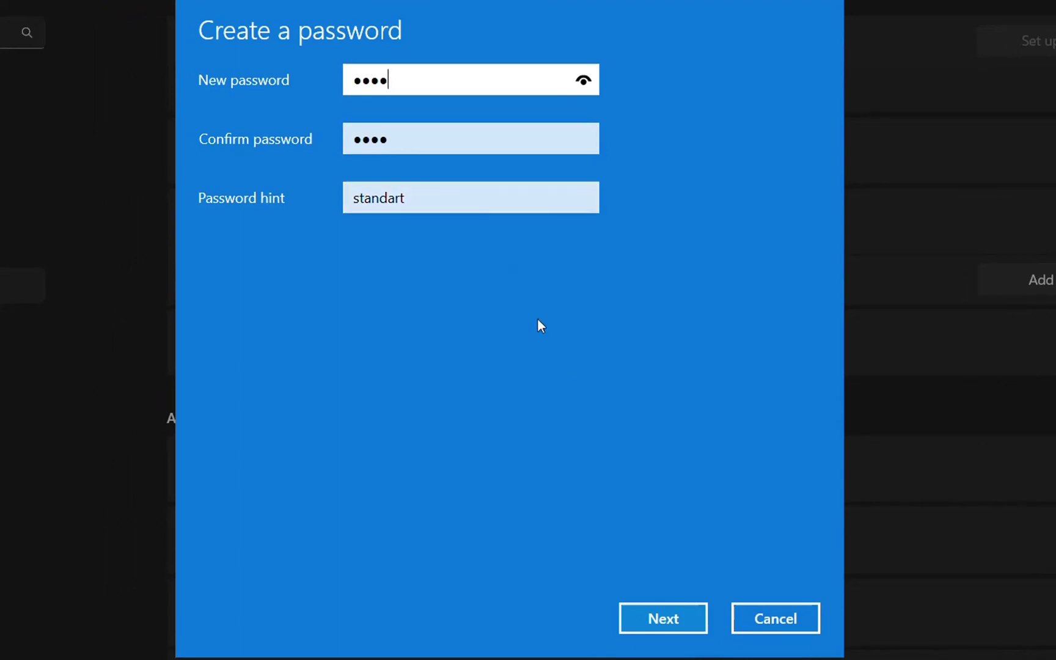
click(673, 605)
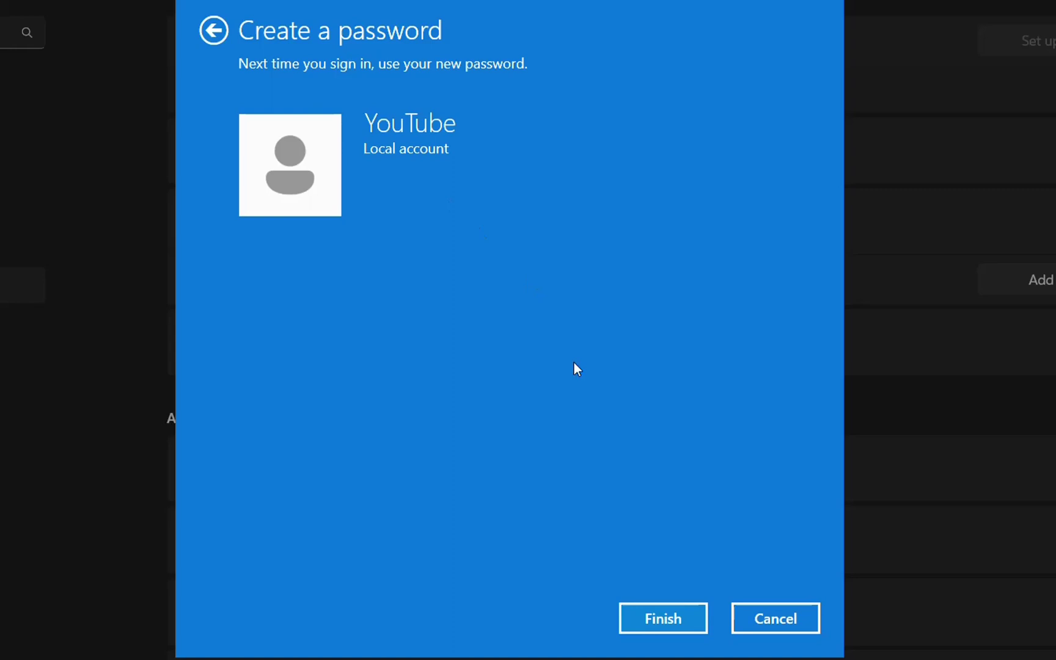
click(684, 621)
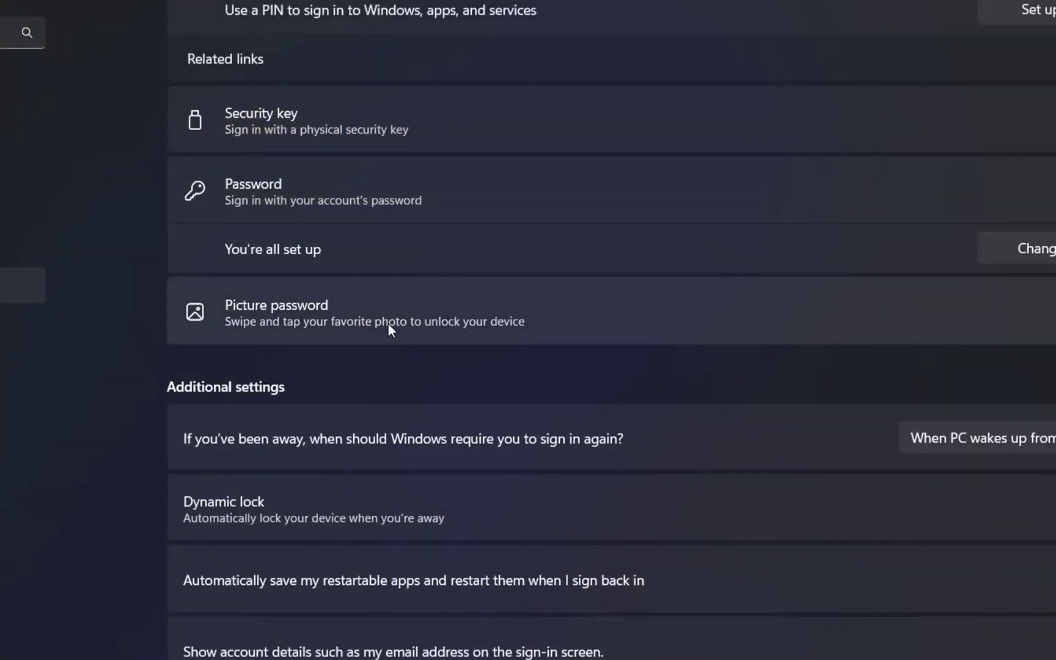
Begin Windows Hello PIN setup and enter the account password in the Windows Security prompt
scroll(388, 324, up, 3)
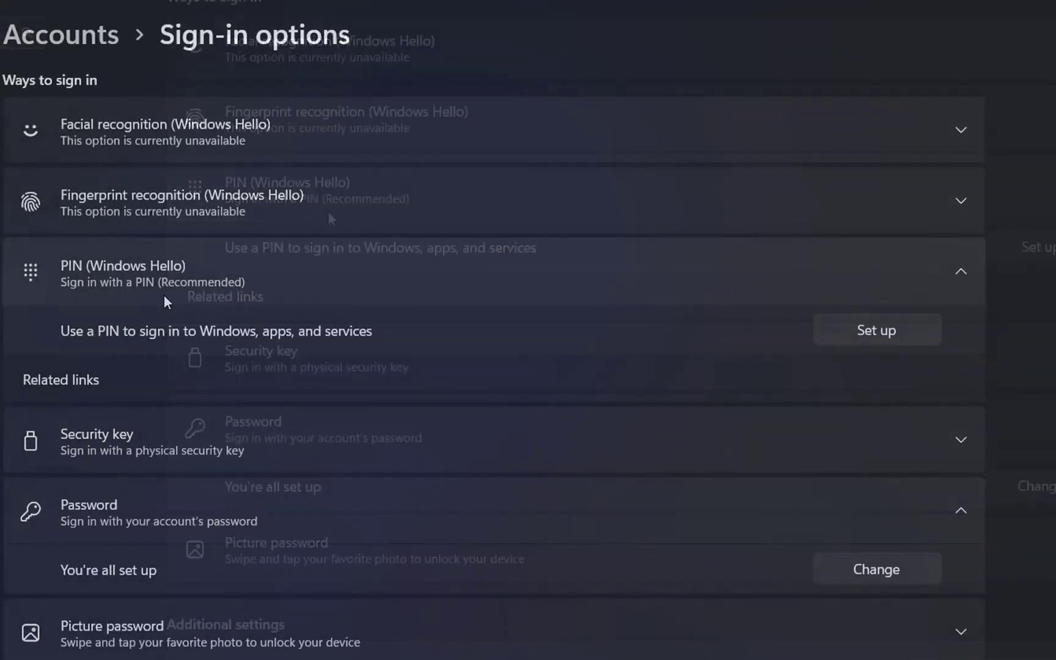
click(164, 295)
click(164, 296)
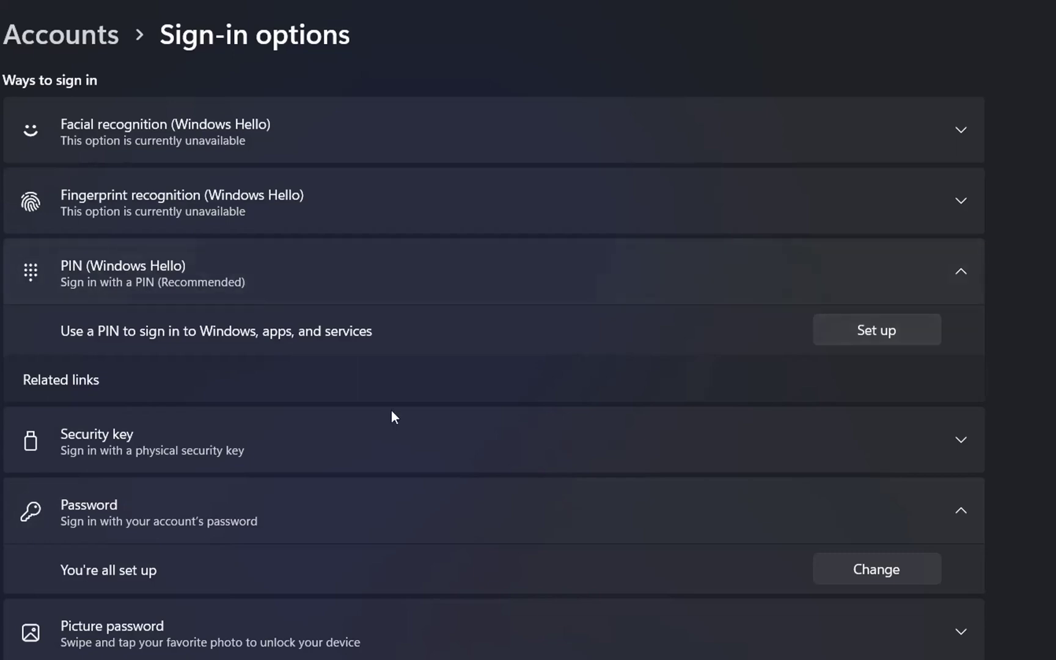
scroll(366, 447, down, 10)
scroll(214, 548, up, 10)
click(171, 276)
click(171, 276)
click(862, 335)
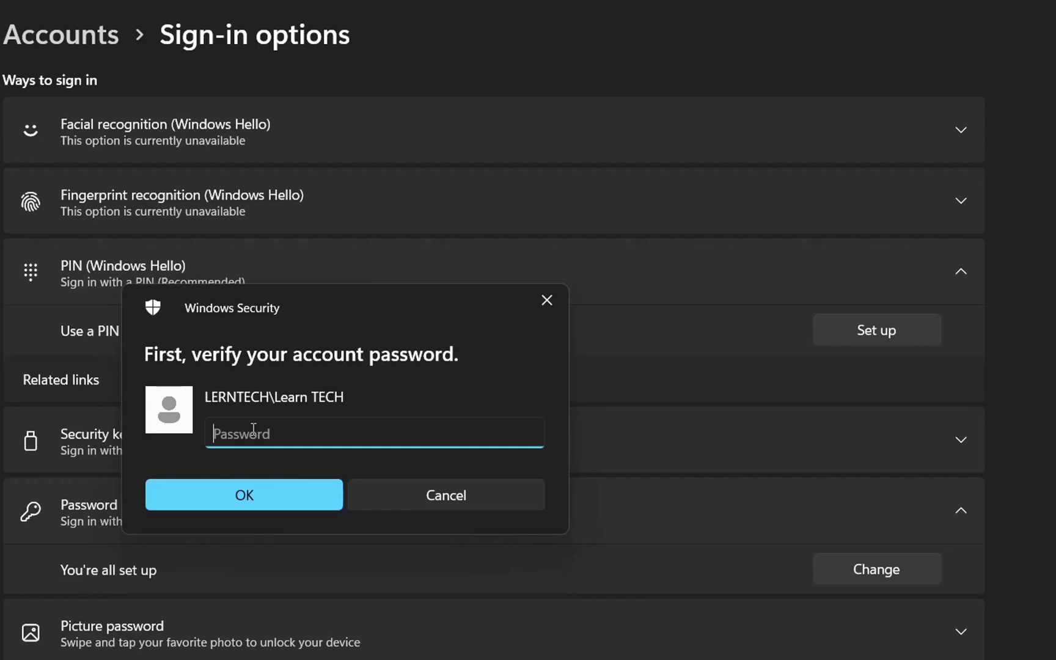
text(••••)
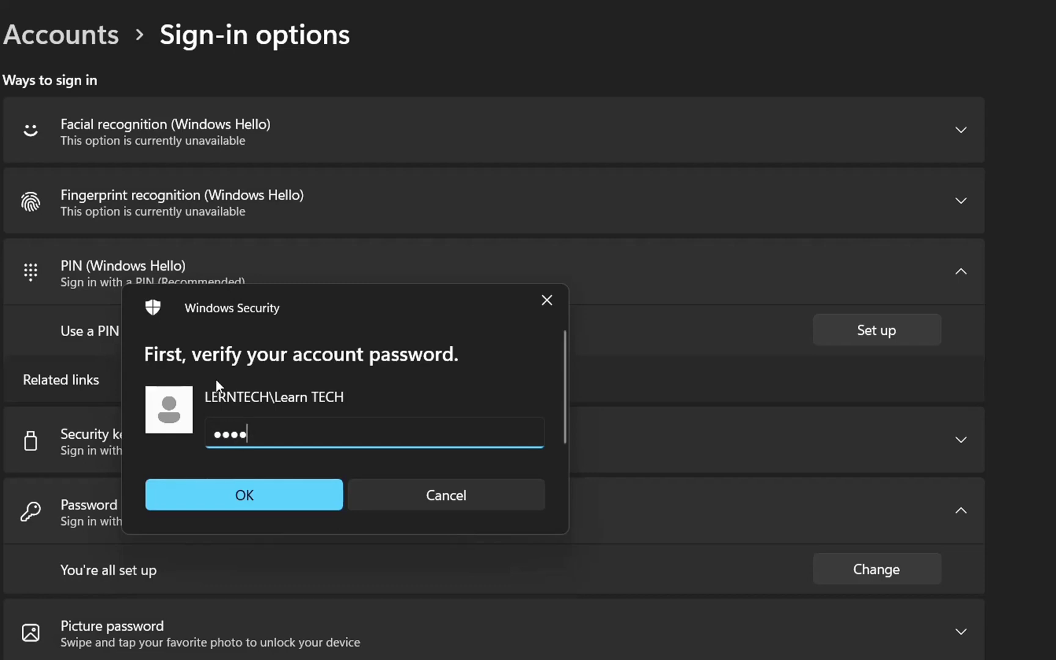
Verify the account password, then save a 4-digit numbers-only PIN with letters and symbols unchecked
click(229, 500)
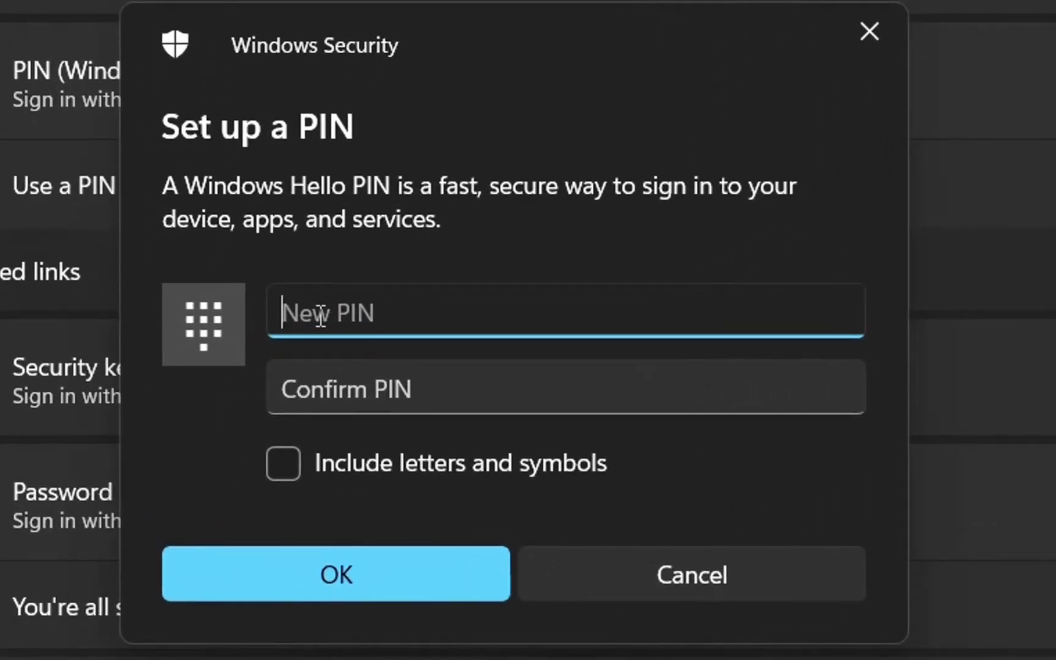
text(1234)
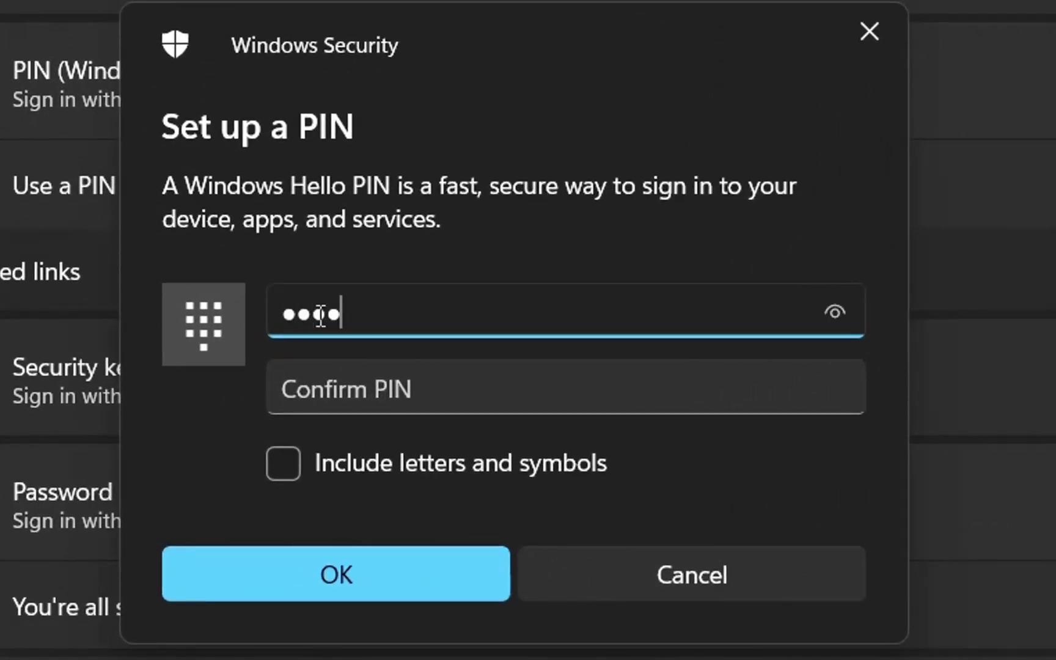
key(Tab)
text(1234)
click(307, 463)
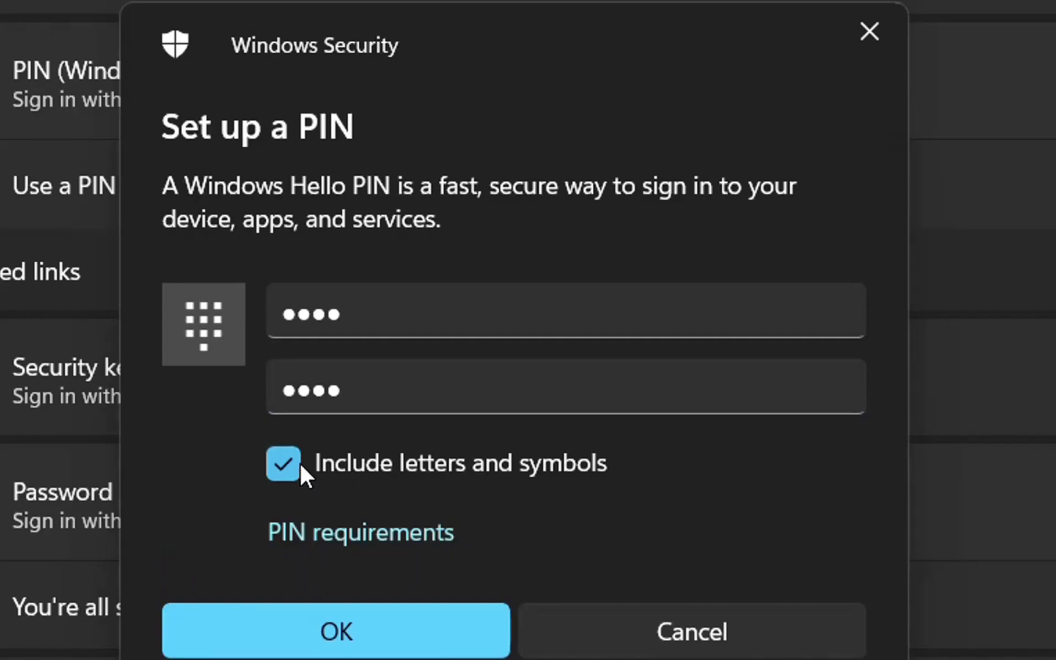
click(299, 463)
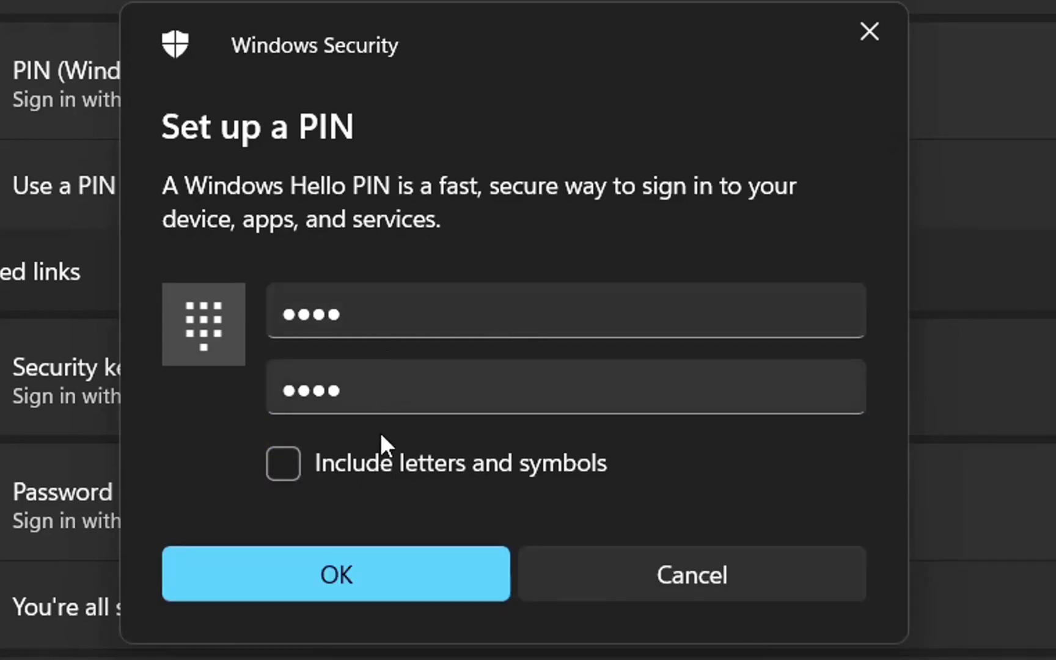
click(377, 586)
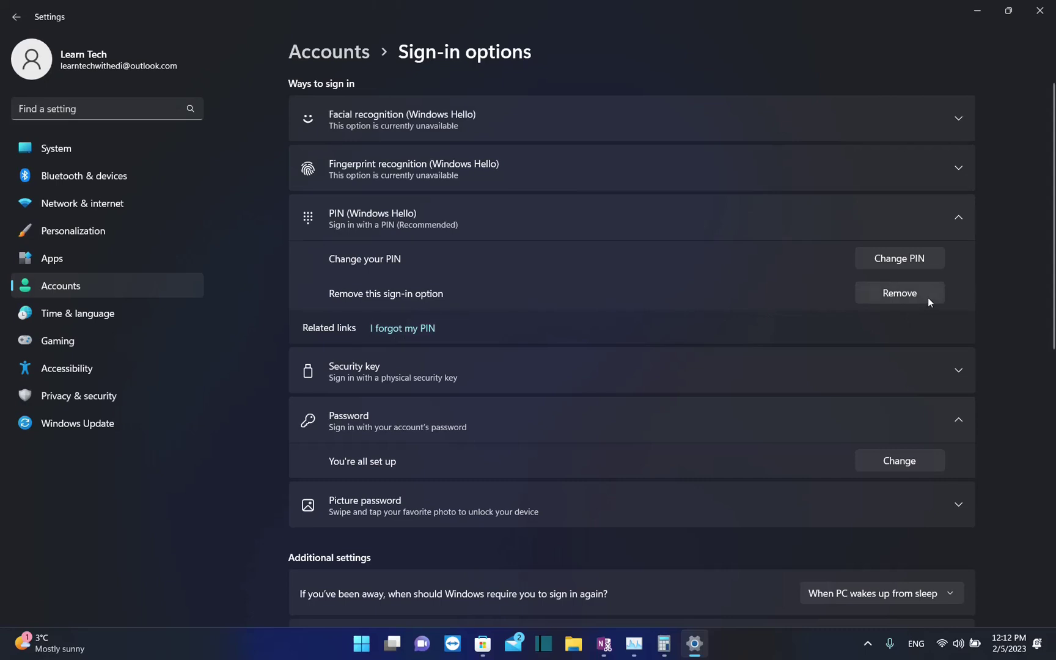
Lock the PC from the Start menu account options to test the new PIN
click(361, 643)
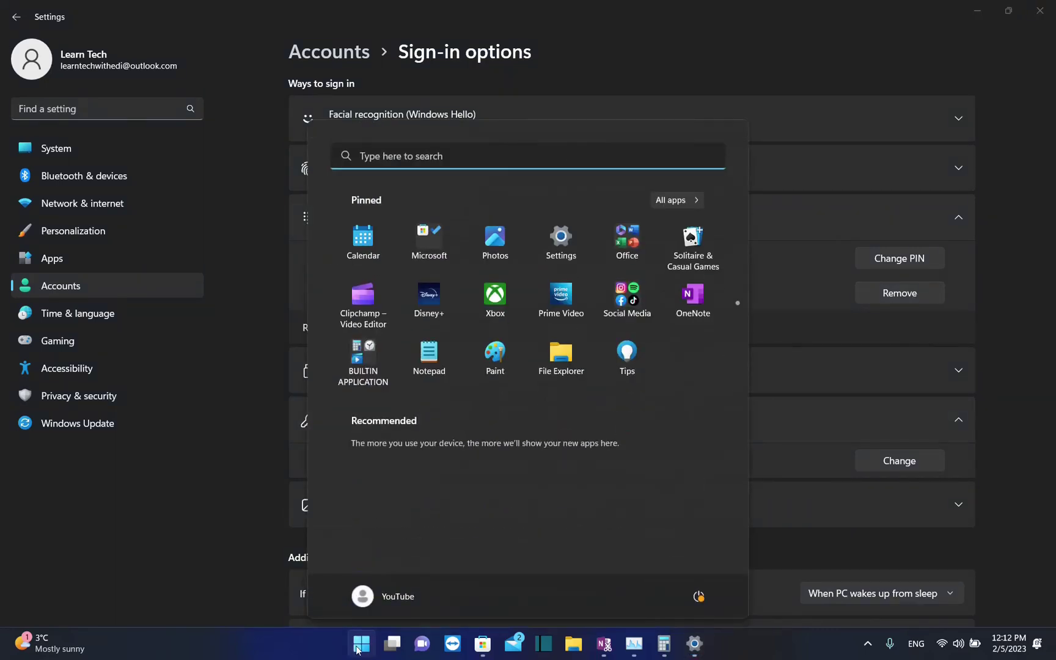
click(408, 597)
click(373, 442)
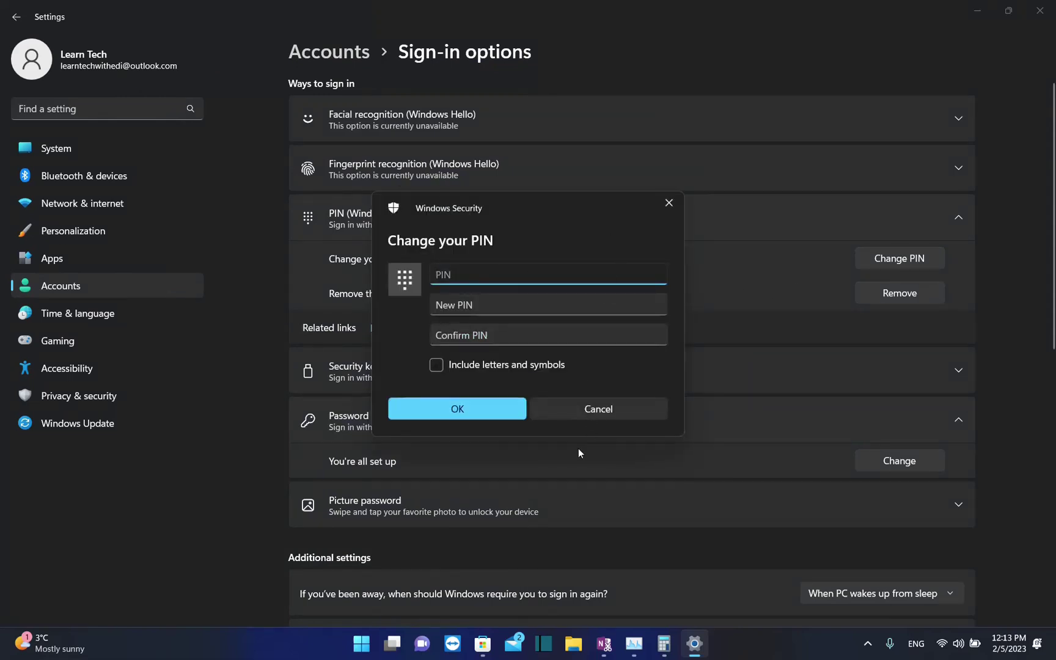
Cancel the Change your PIN prompt, then choose Remove under PIN and confirm
click(578, 412)
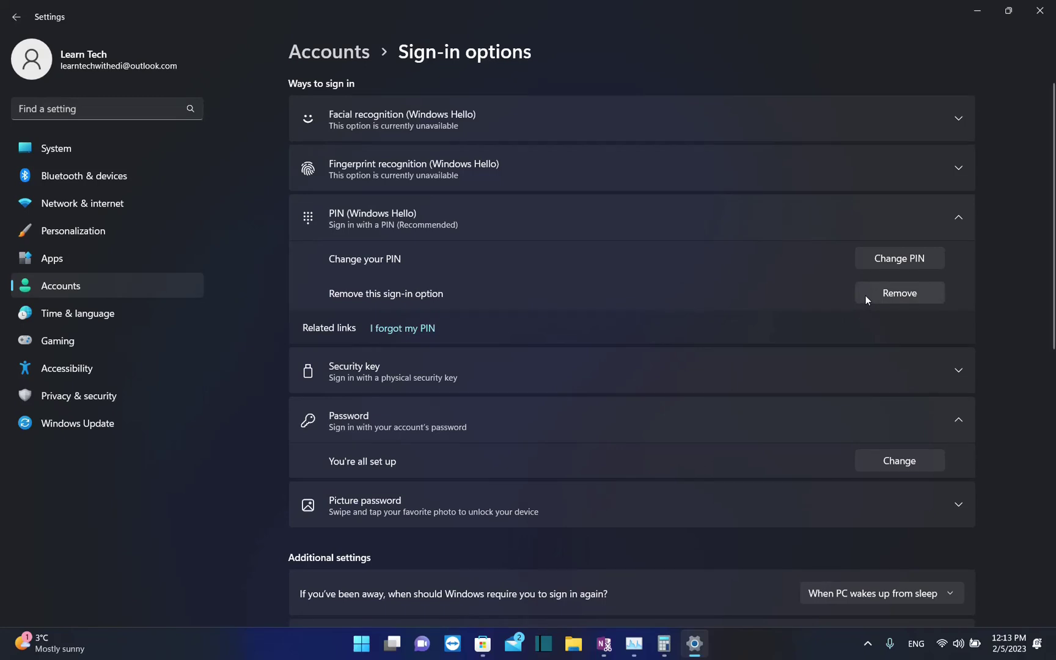
click(890, 295)
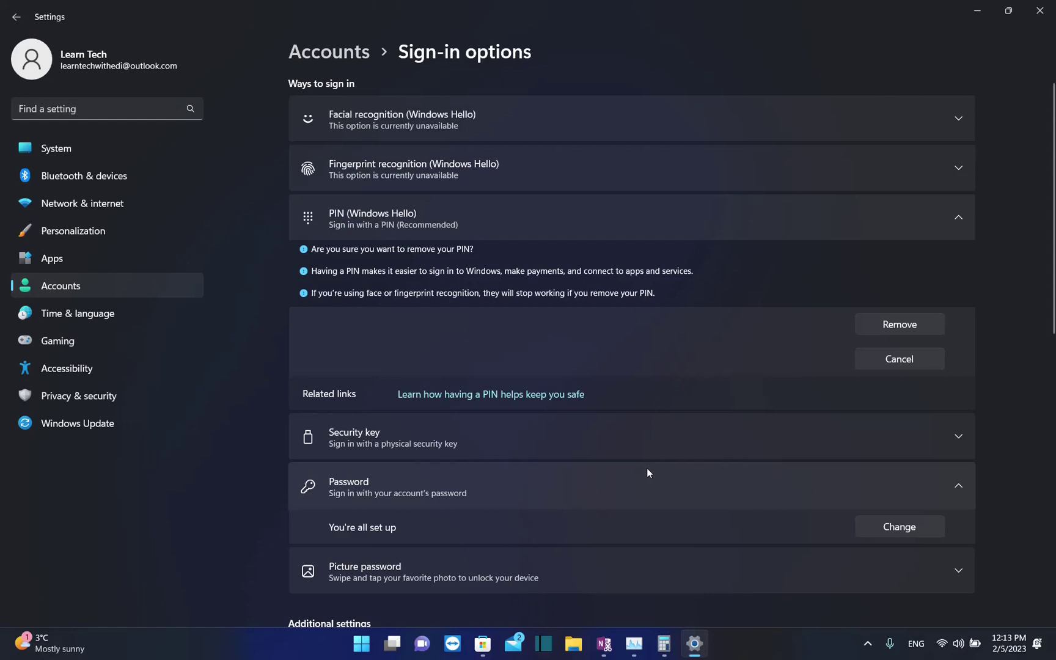
click(919, 328)
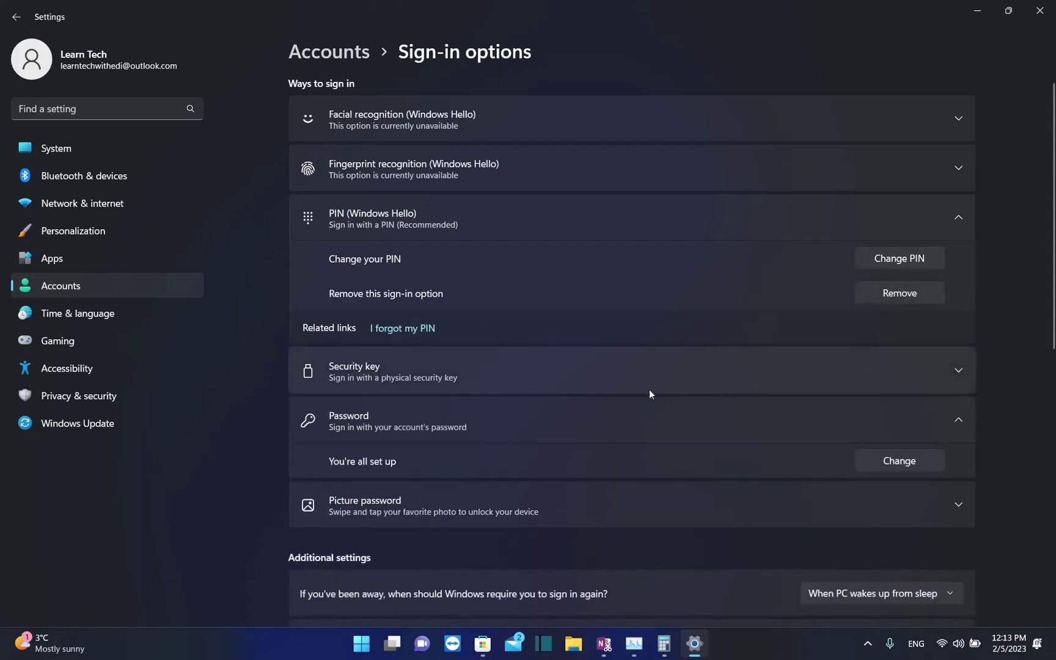